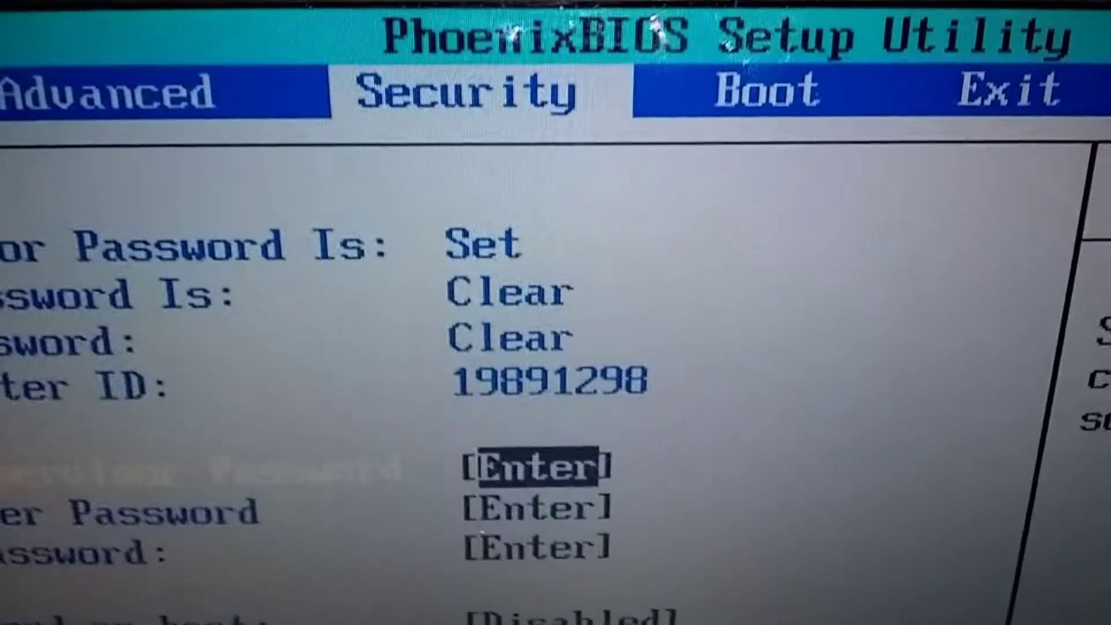
Move from the Security page to the Boot device settings page.
key(Right)
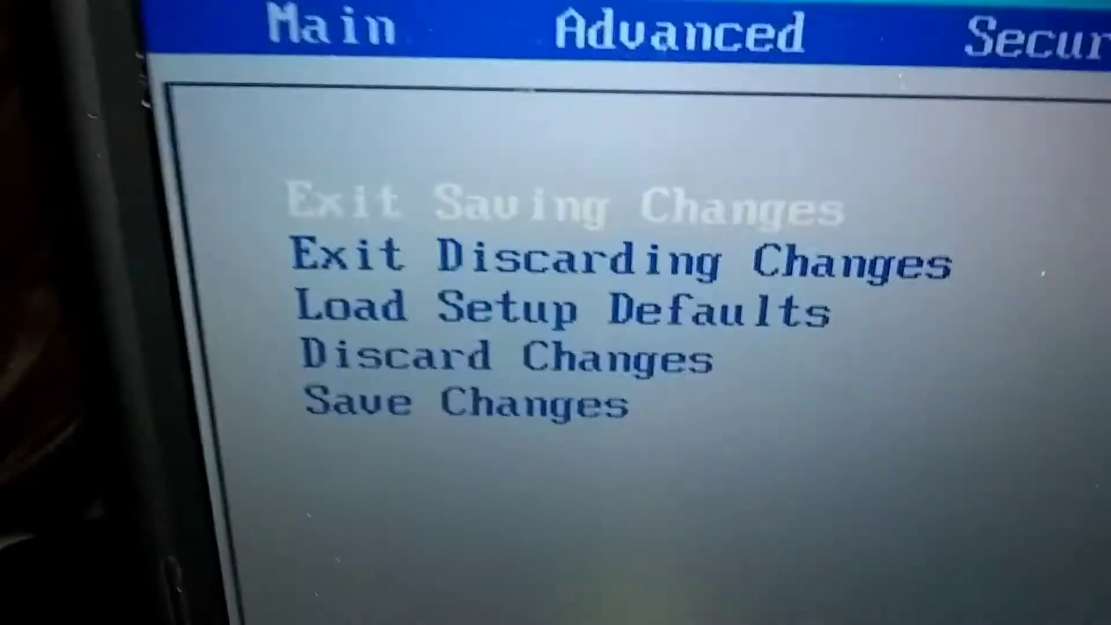
Highlight Load Setup Defaults on the Exit page.
key(Down)
key(Down)
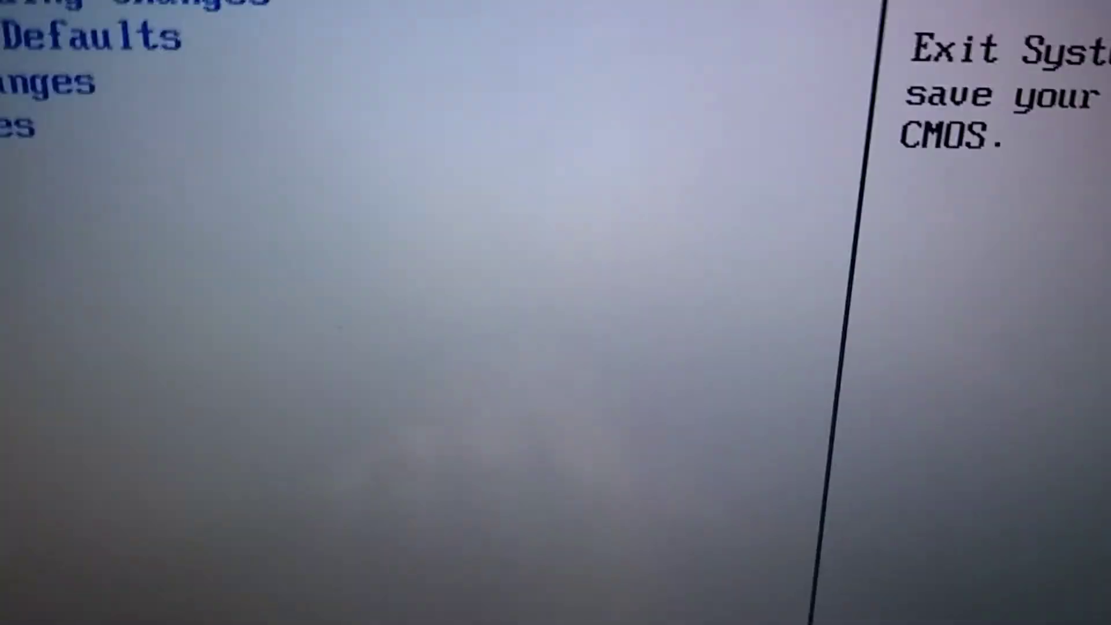
Request saving the configuration changes and exiting setup.
key(Return)
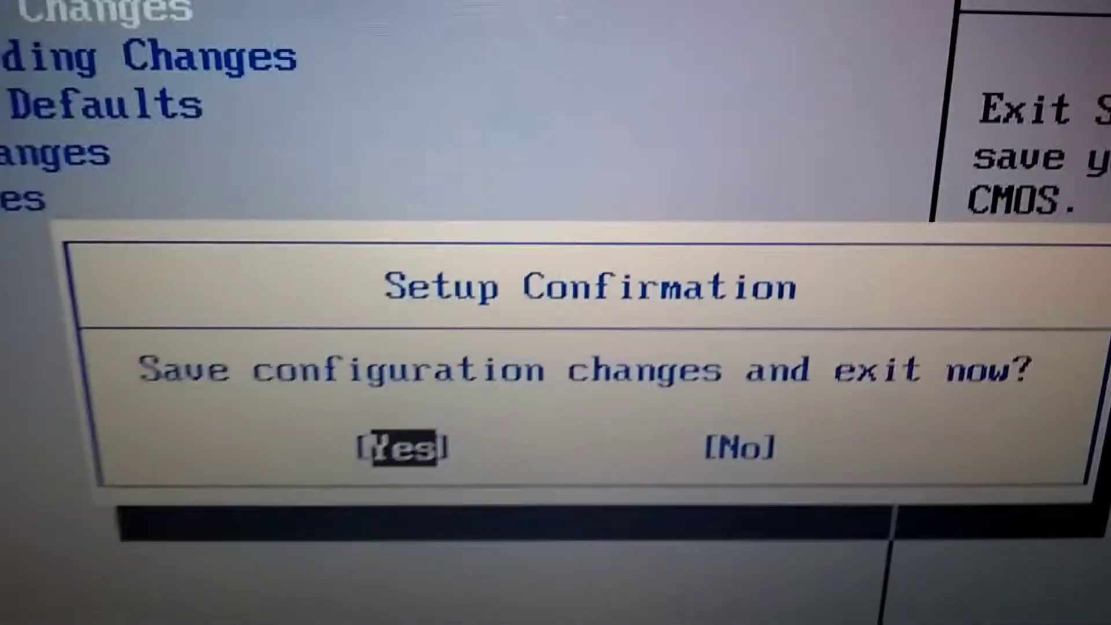